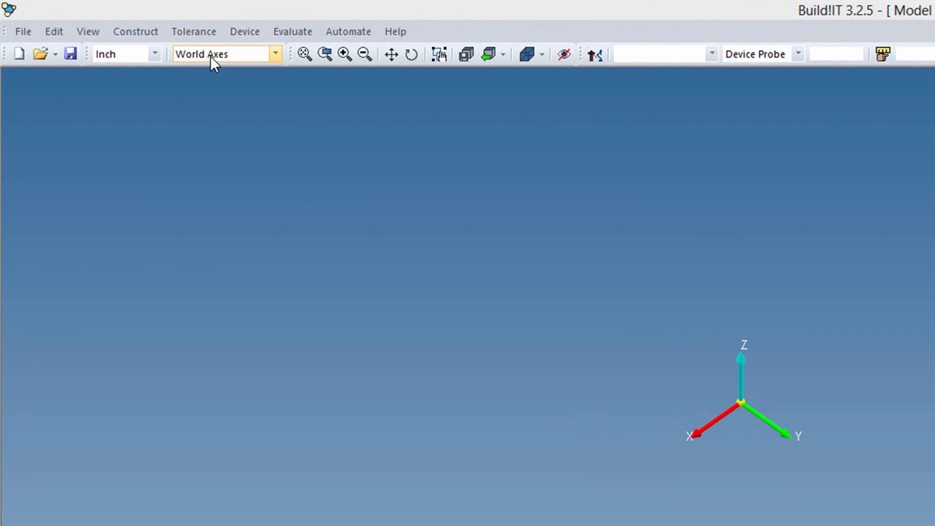
# - Turn on the Automate and Construct toolbars in Customize and remove one of their buttons
pyautogui.rightClick(210, 57)
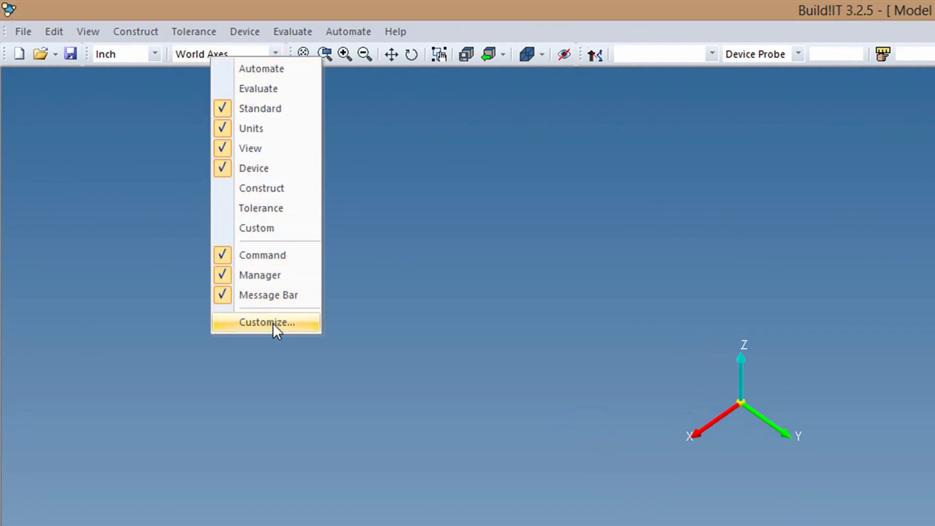
pyautogui.click(308, 327)
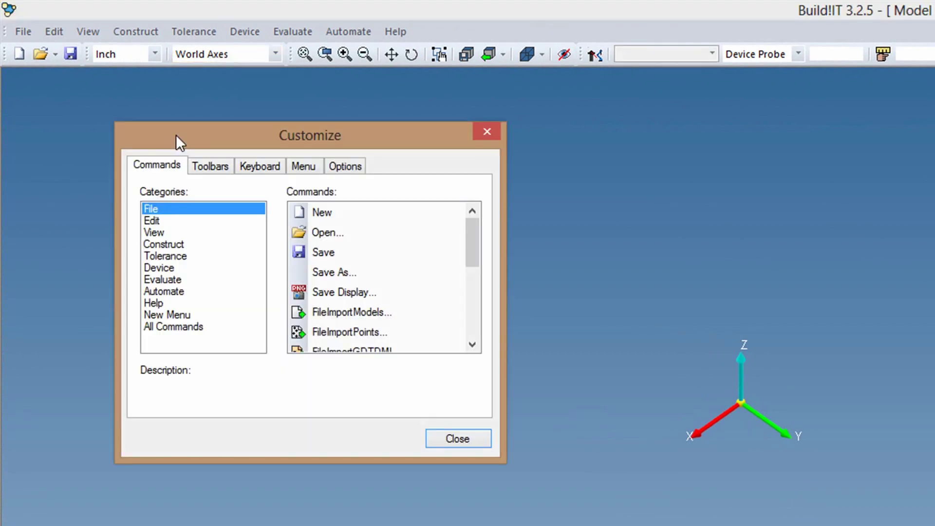
pyautogui.click(262, 167)
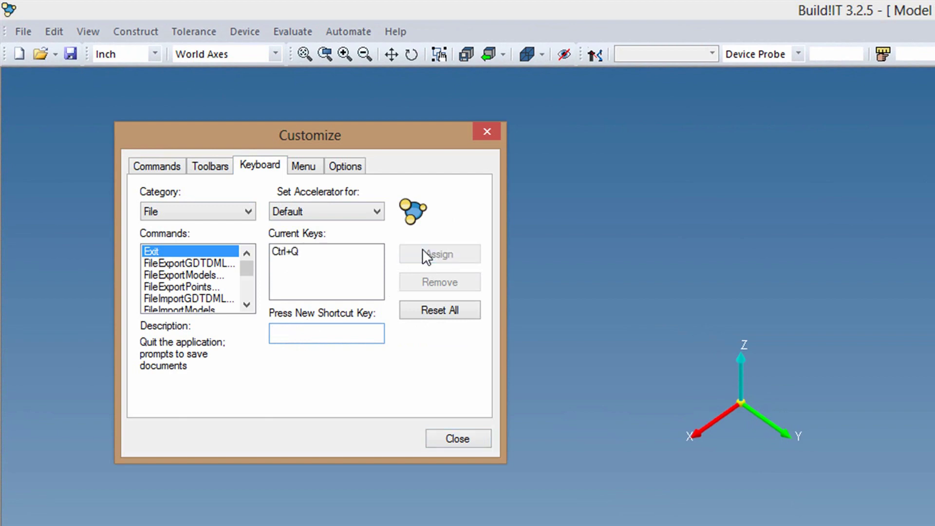
pyautogui.click(214, 166)
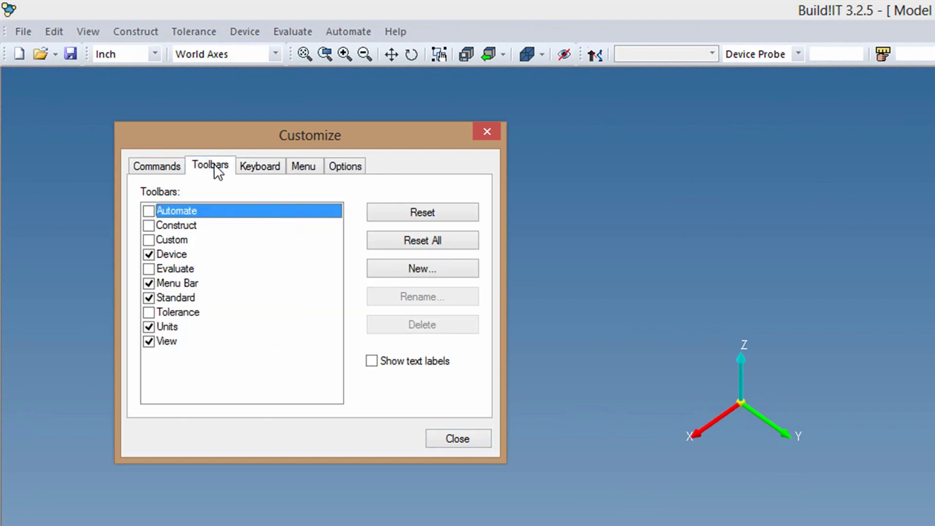
pyautogui.click(149, 210)
pyautogui.click(150, 225)
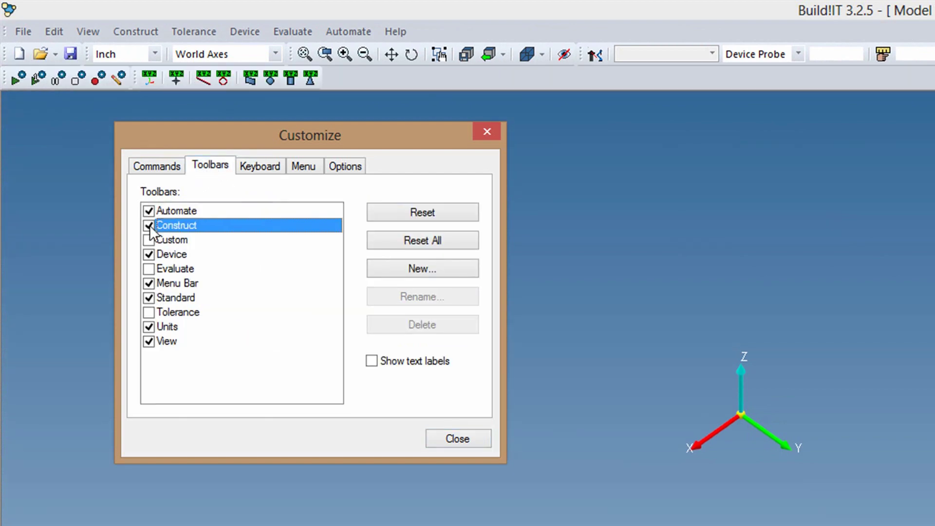
pyautogui.click(77, 76)
pyautogui.moveTo(230, 103); pyautogui.dragTo(230, 103)
# - Add a New Menu to the menu bar and put the Tolerance Point command in it
pyautogui.click(148, 168)
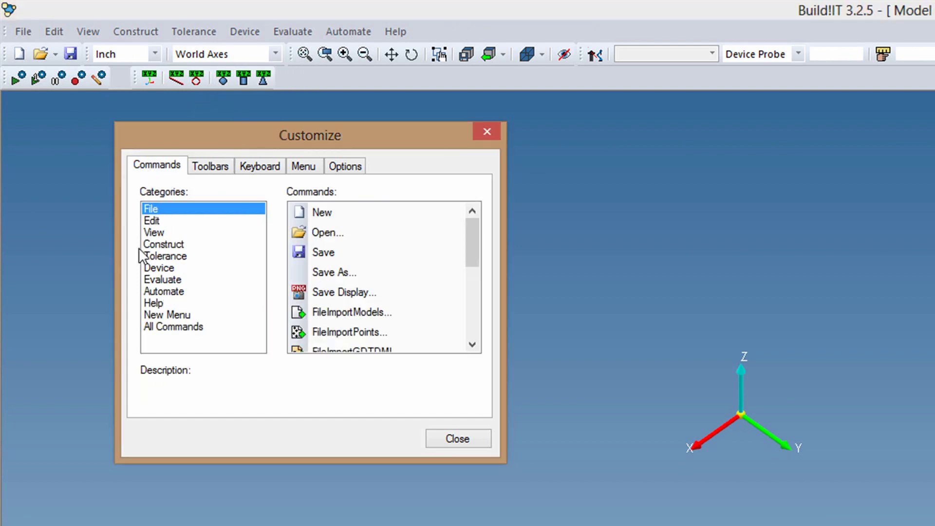
pyautogui.click(194, 316)
pyautogui.moveTo(346, 212); pyautogui.dragTo(322, 25)
pyautogui.click(205, 255)
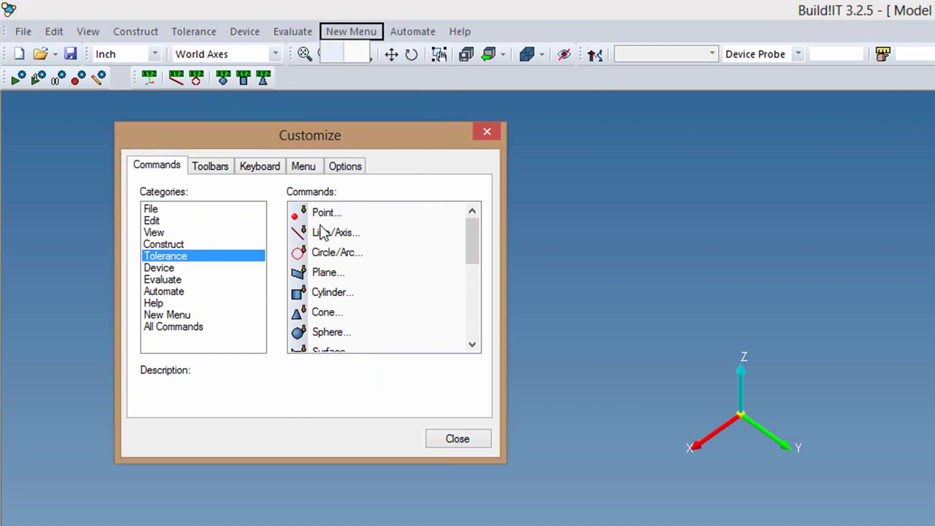
pyautogui.moveTo(329, 214); pyautogui.dragTo(335, 151)
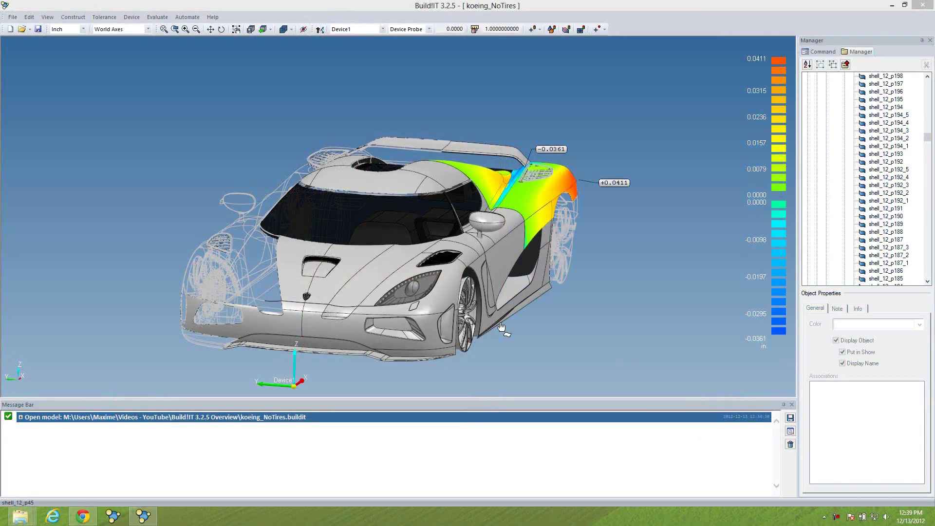
# - Zoom in on the car's wheel, select a colour-mapped body panel, then go to the Start screen
pyautogui.scroll(5, 473, 316)
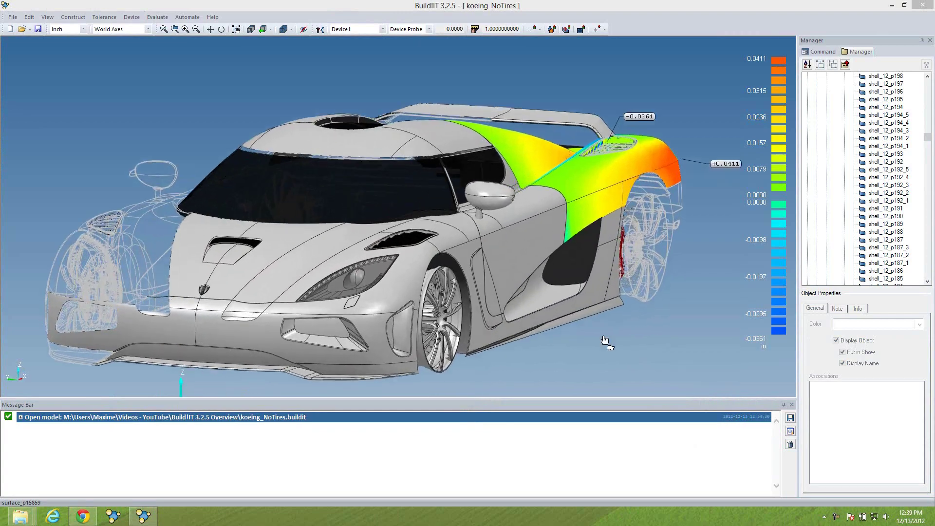
pyautogui.scroll(5, 653, 356)
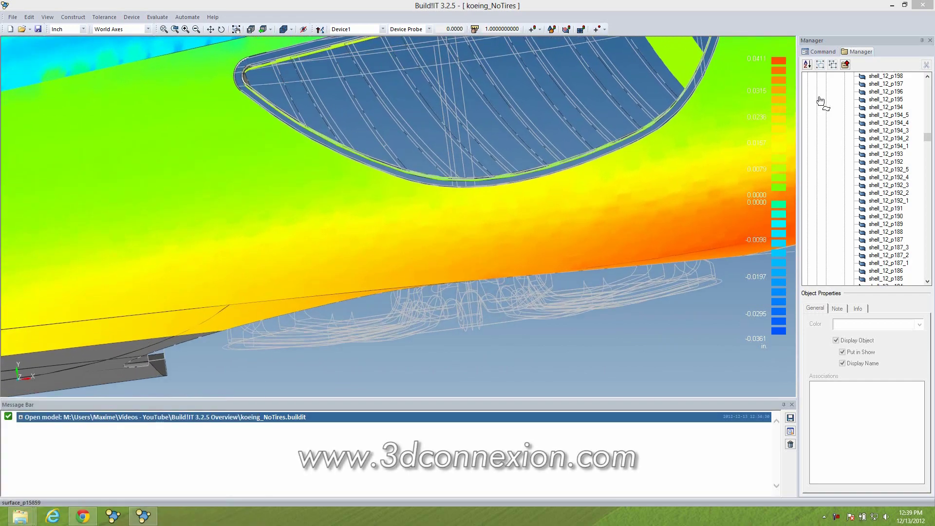
pyautogui.click(784, 109)
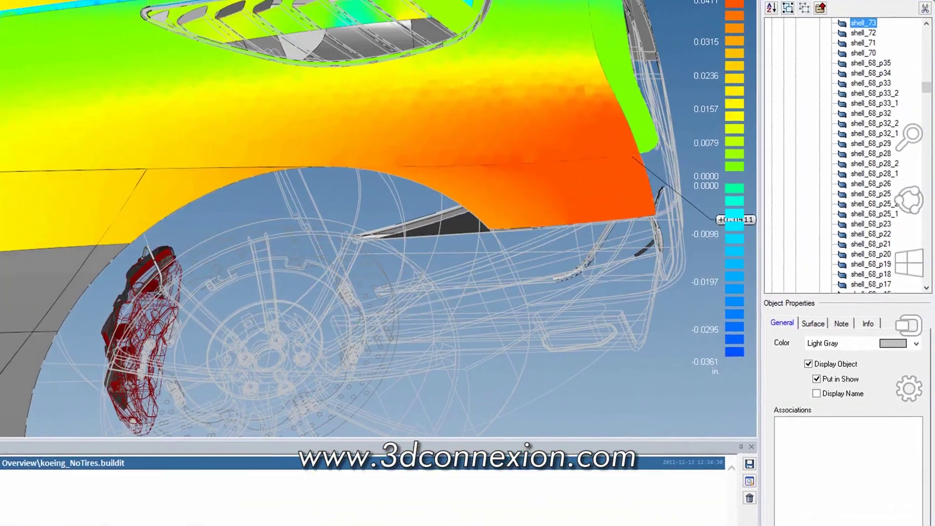
pyautogui.moveTo(920, 78)
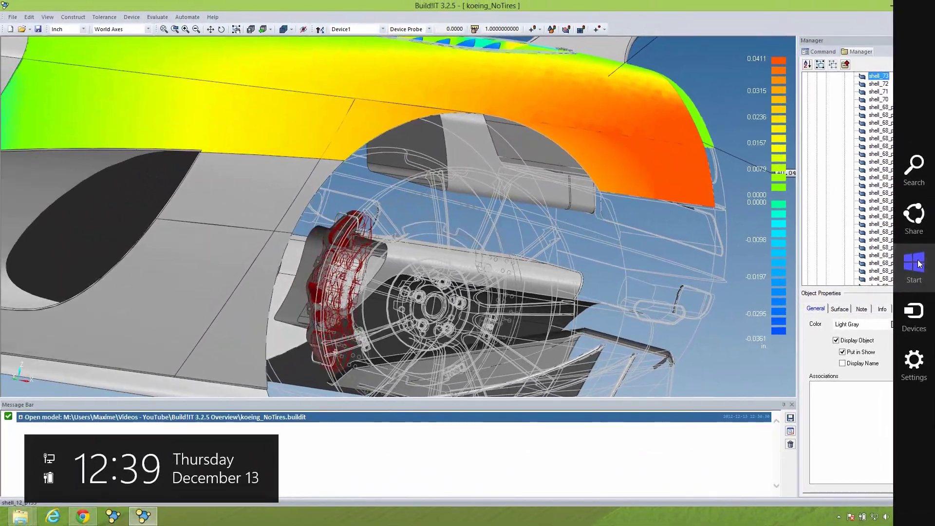
pyautogui.click(915, 263)
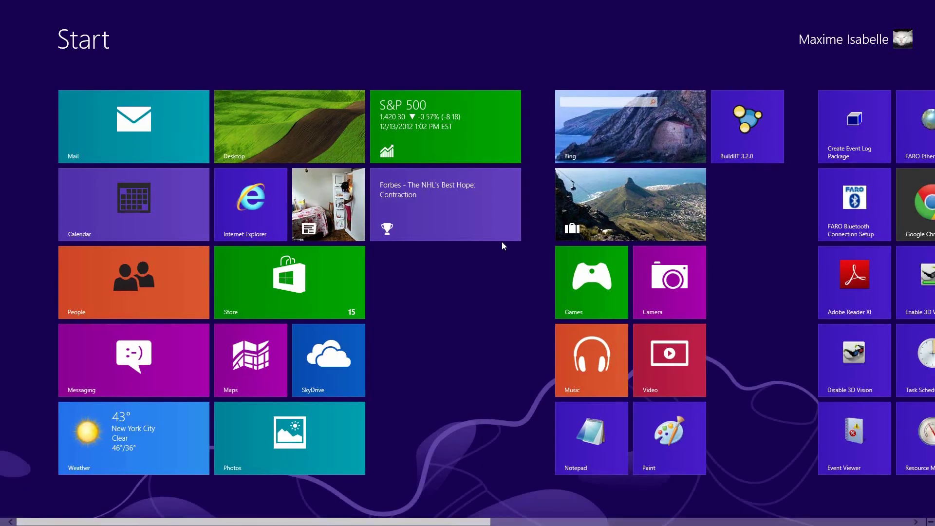
# - Return from the Start screen to the desktop with BuildIT showing
pyautogui.click(343, 130)
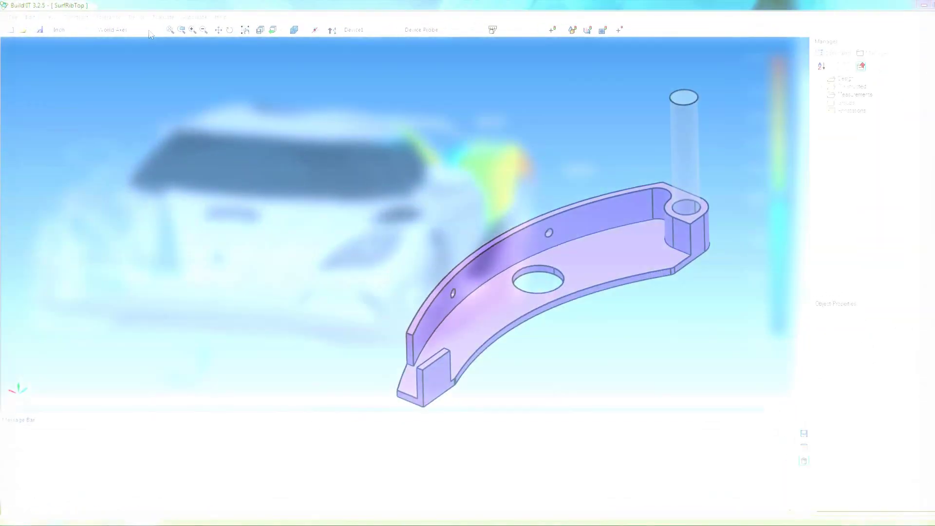
# - Start a Device > Inspect Hole Axis inspection on pin IDEAS118
pyautogui.click(127, 15)
pyautogui.click(260, 188)
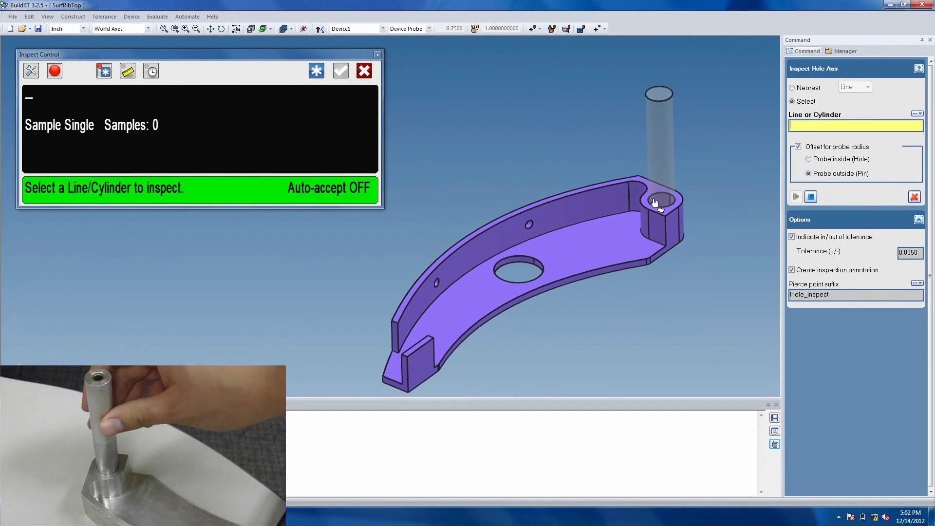
pyautogui.click(655, 203)
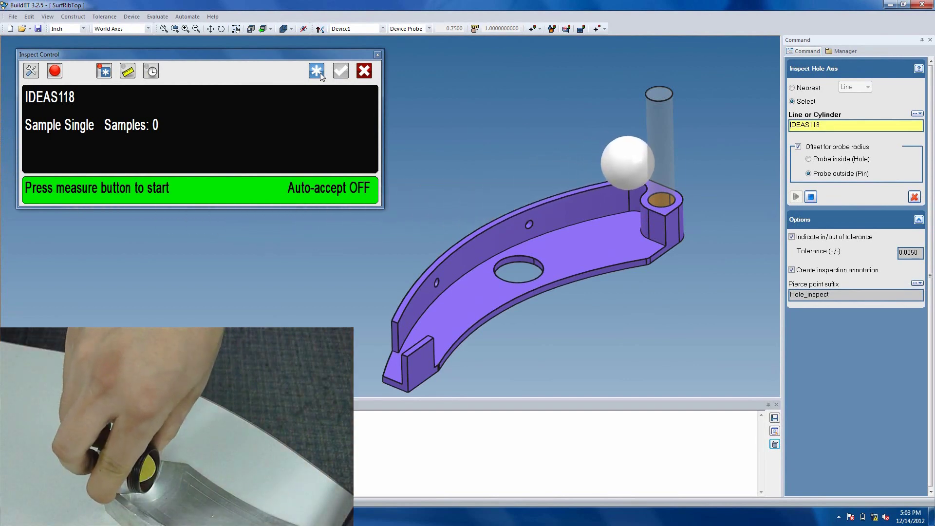
# - Record probe samples until the fit gives diameter 0.7408 and 3D deviation 0.0024
pyautogui.click(319, 72)
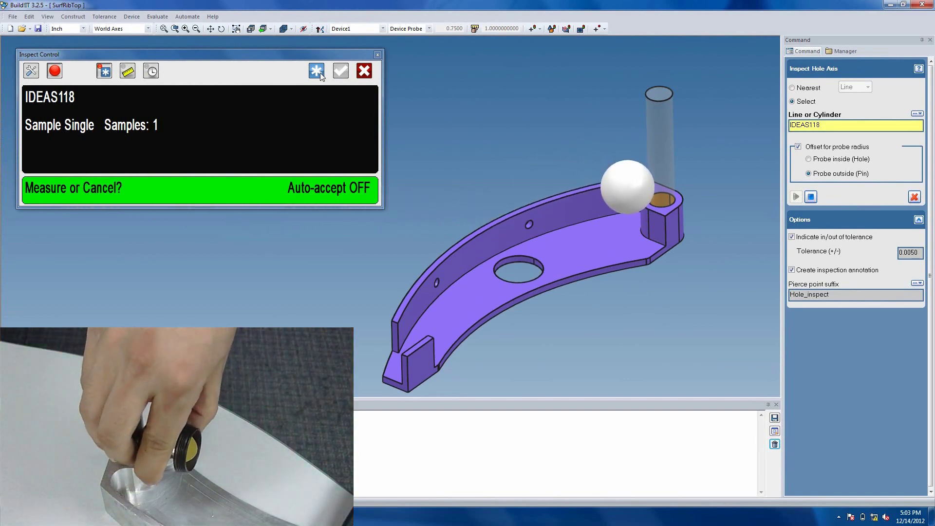
pyautogui.click(320, 72)
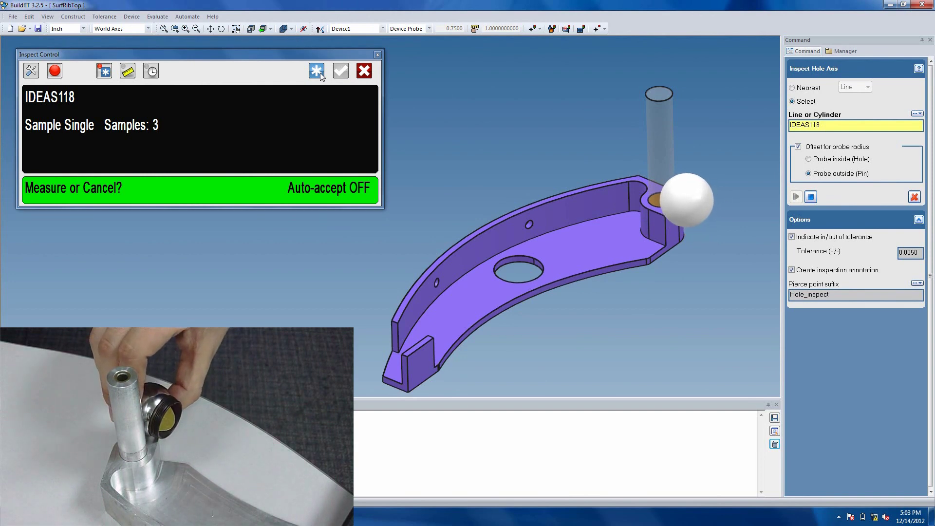
pyautogui.click(320, 72)
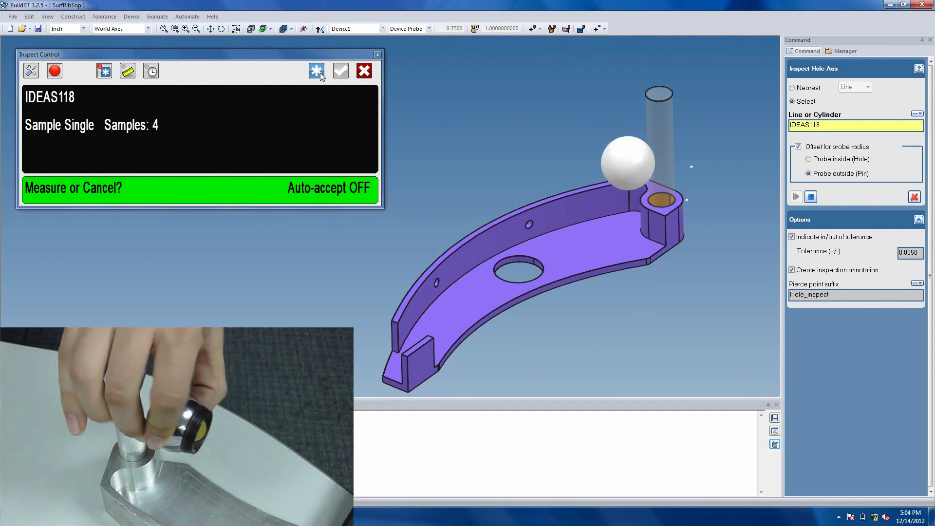
pyautogui.click(320, 72)
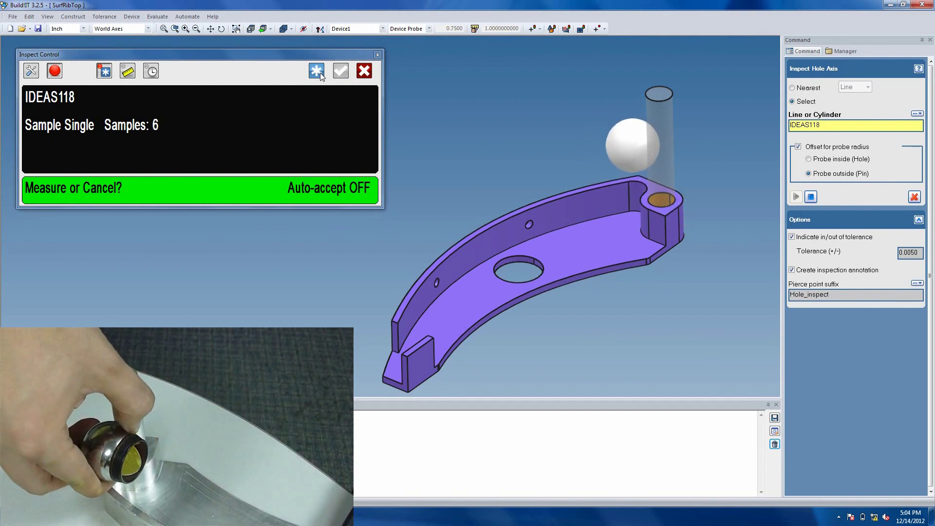
pyautogui.click(320, 72)
pyautogui.click(320, 72)
pyautogui.click(320, 72)
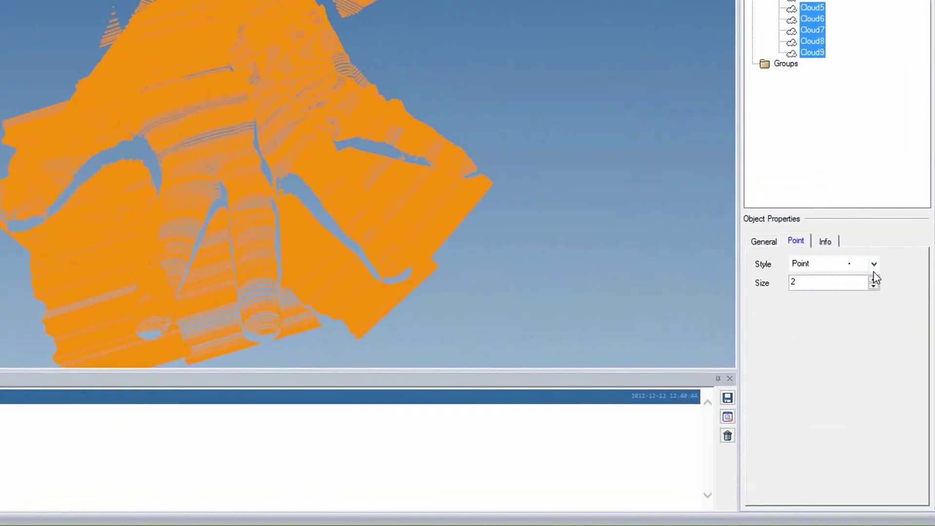
# - Set the hand point clouds' Point Style to Shaded Disc
pyautogui.click(892, 324)
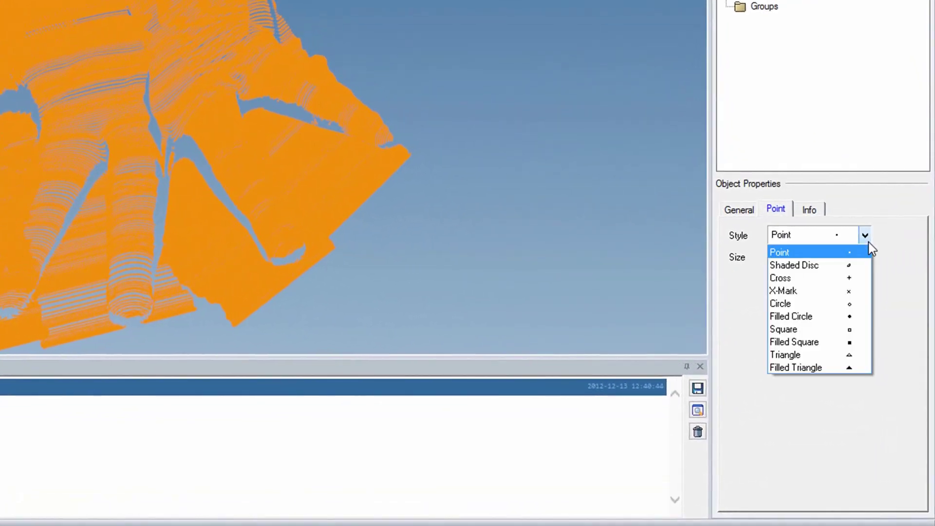
pyautogui.click(863, 265)
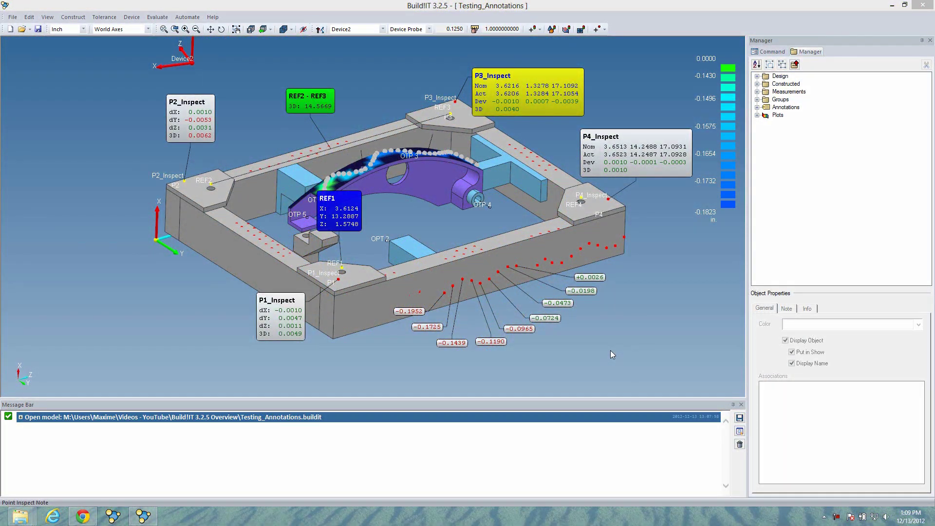
# - Apply View > Arrange Annotations and expand the Point to Surface annotations in the Manager
pyautogui.click(47, 17)
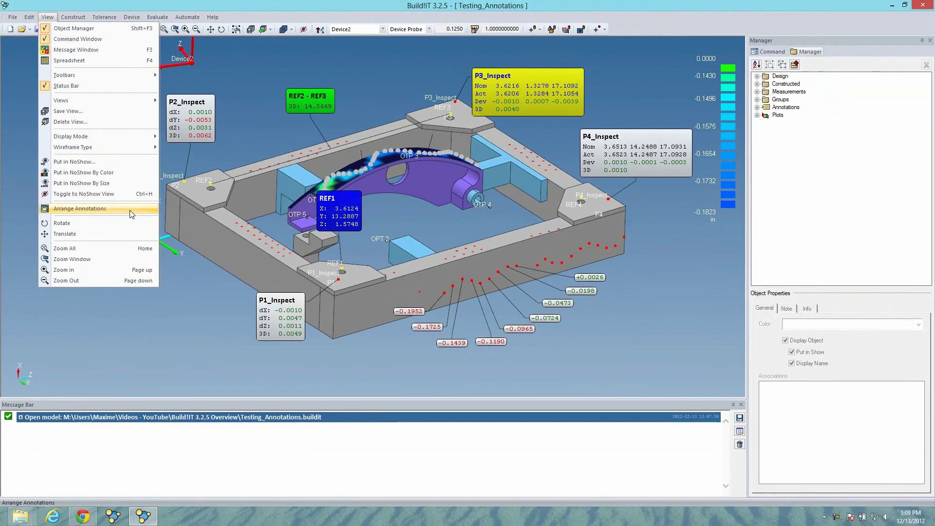
pyautogui.click(194, 312)
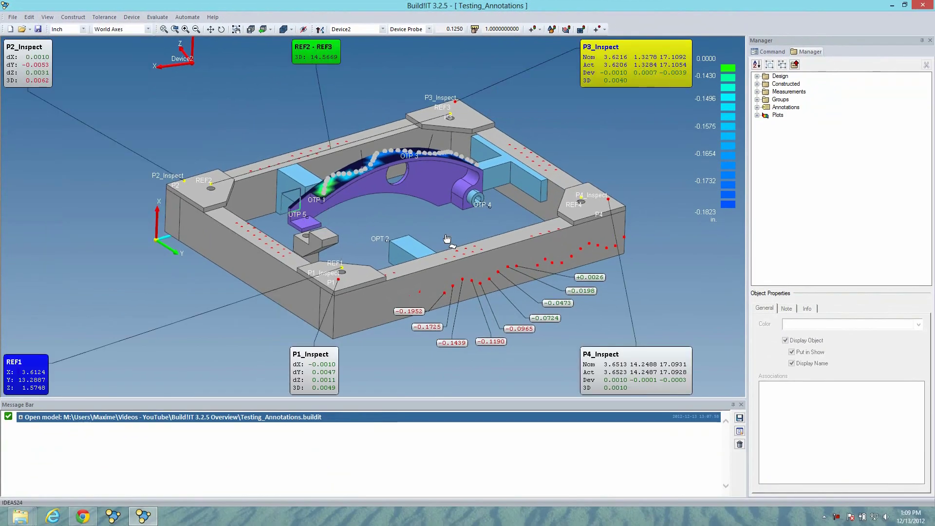
pyautogui.click(583, 279)
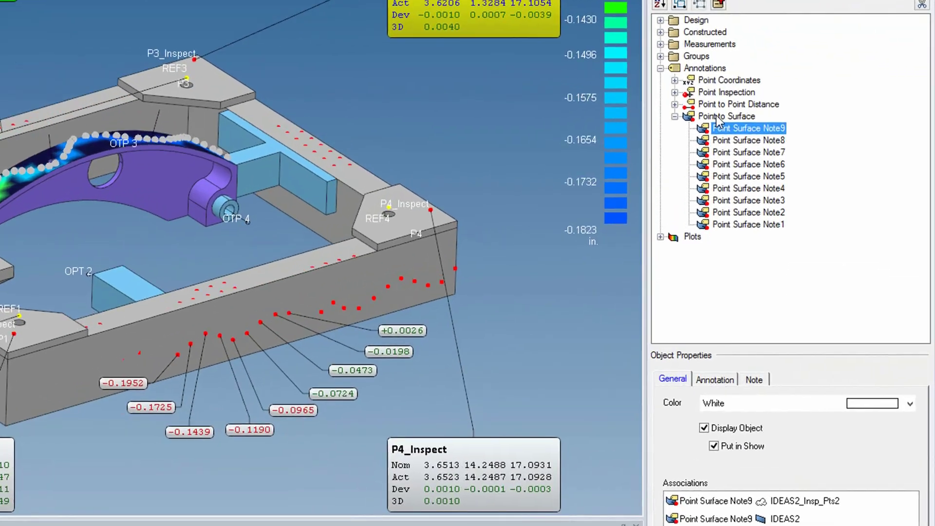
# - Select all passed Point to Surface annotations and remove them from the show
pyautogui.rightClick(794, 139)
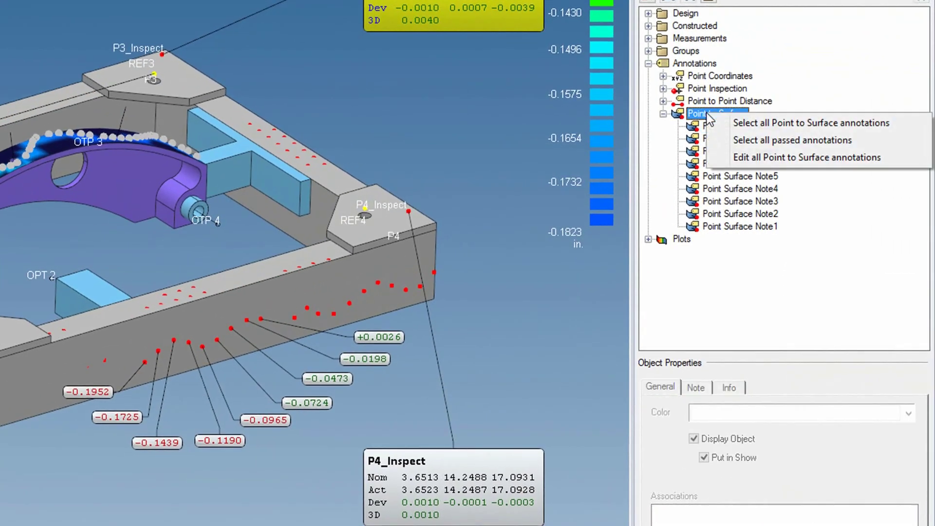
pyautogui.click(801, 147)
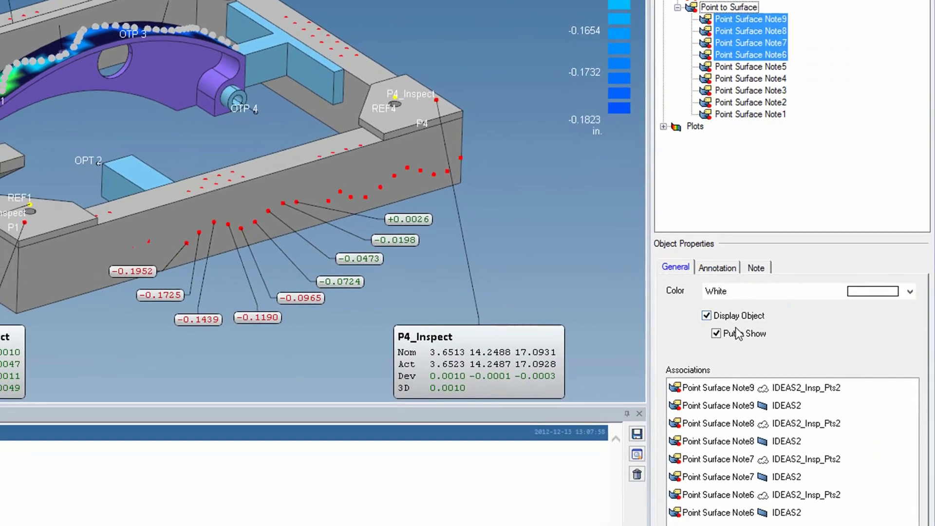
pyautogui.click(736, 333)
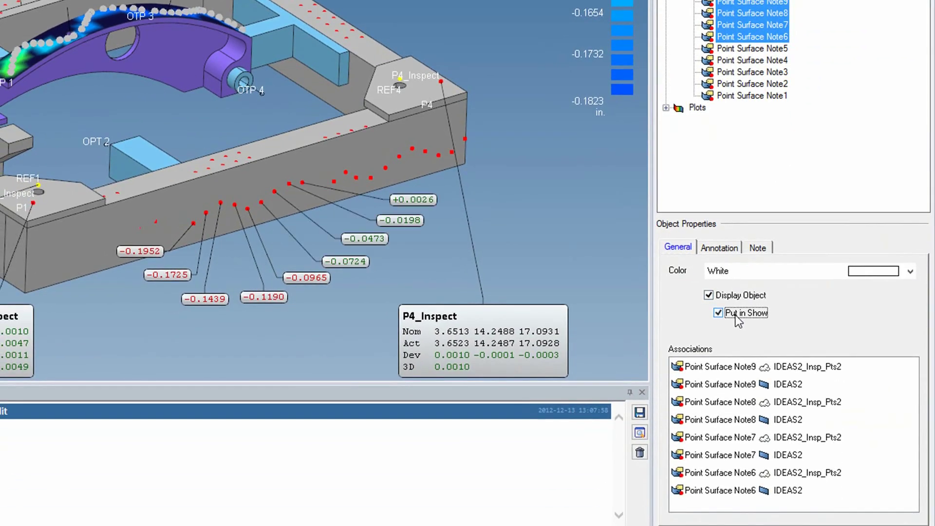
# - Delete two point-cloud associations from the IDEAS2 face, keeping only IDEAS2_Insp_Pts3
pyautogui.click(413, 130)
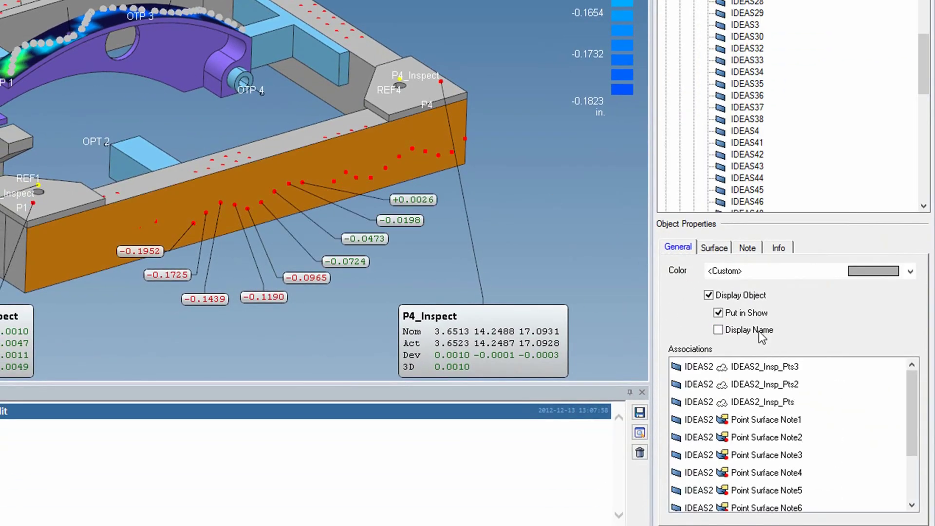
pyautogui.moveTo(855, 374); pyautogui.dragTo(763, 408)
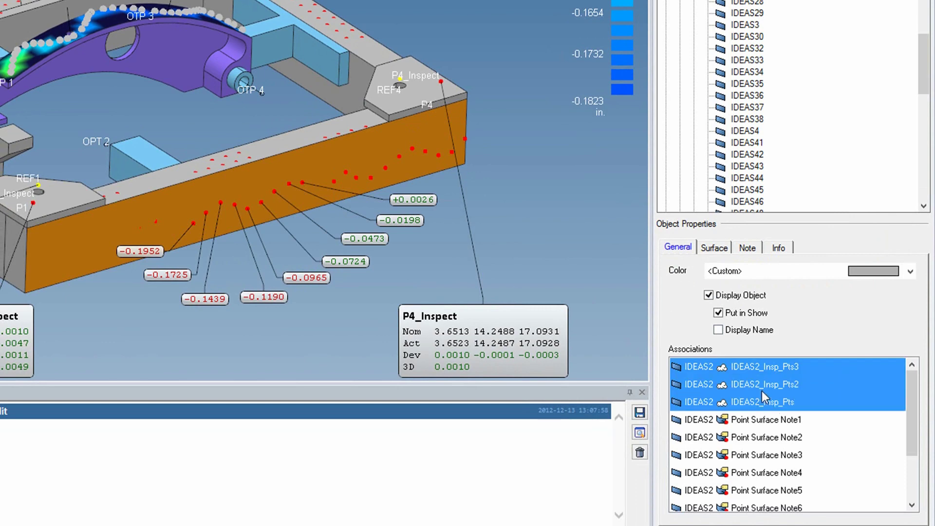
pyautogui.rightClick(763, 392)
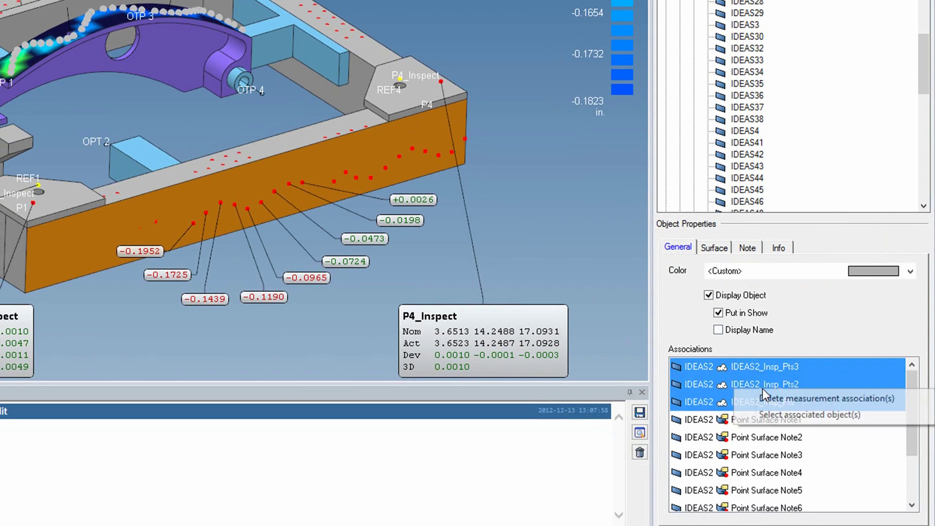
pyautogui.click(781, 415)
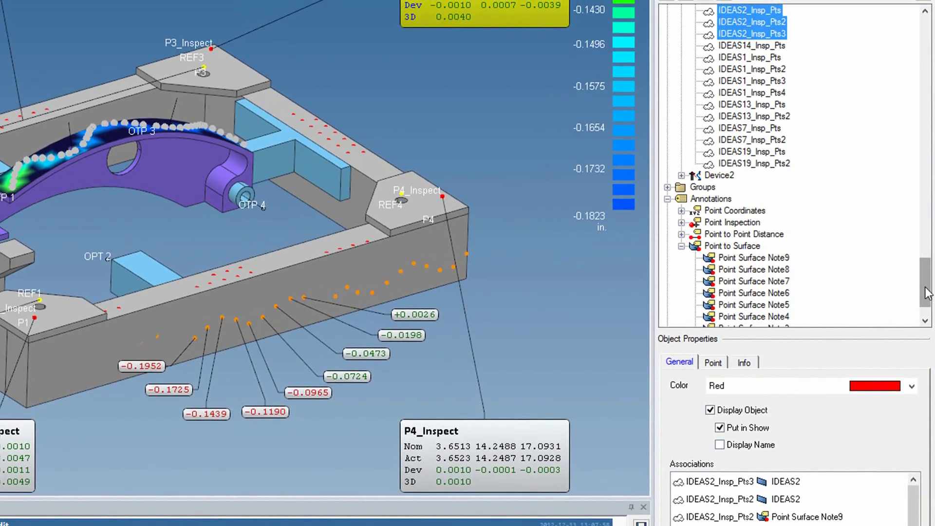
pyautogui.moveTo(928, 185); pyautogui.dragTo(929, 156)
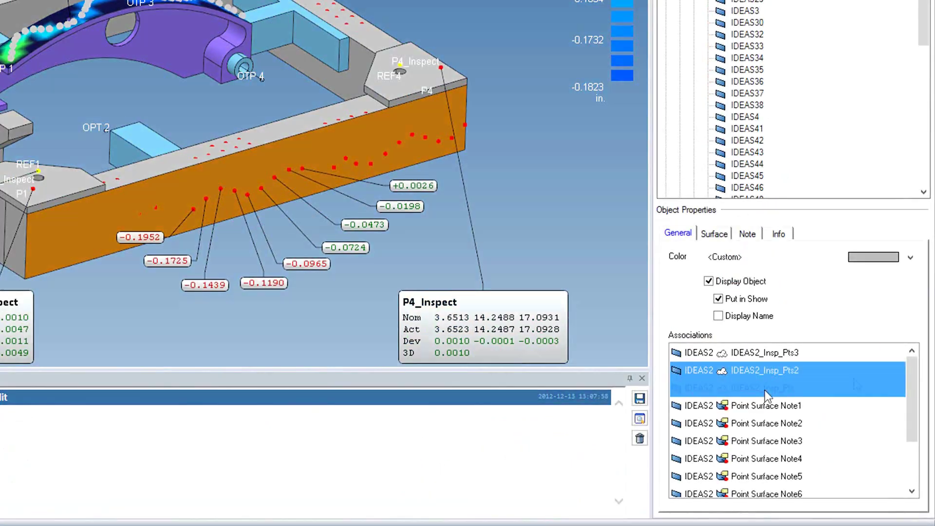
pyautogui.rightClick(764, 390)
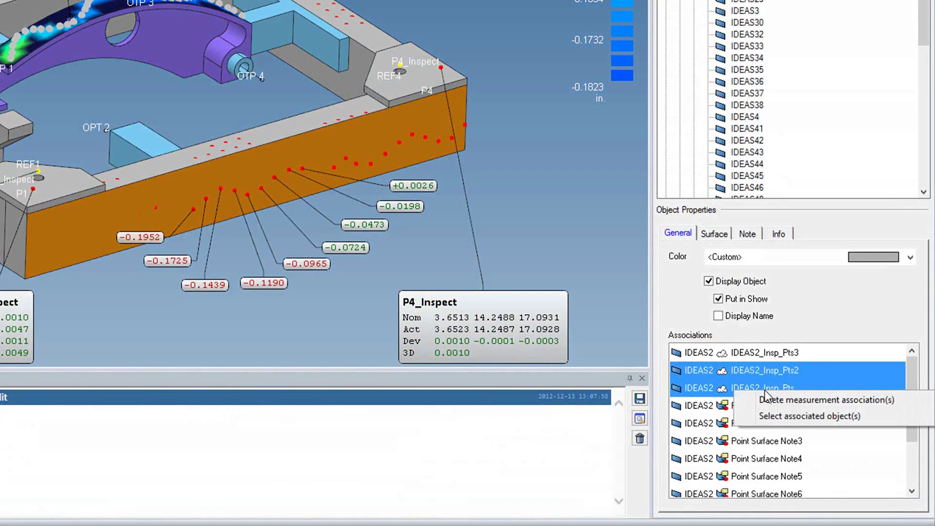
pyautogui.click(821, 404)
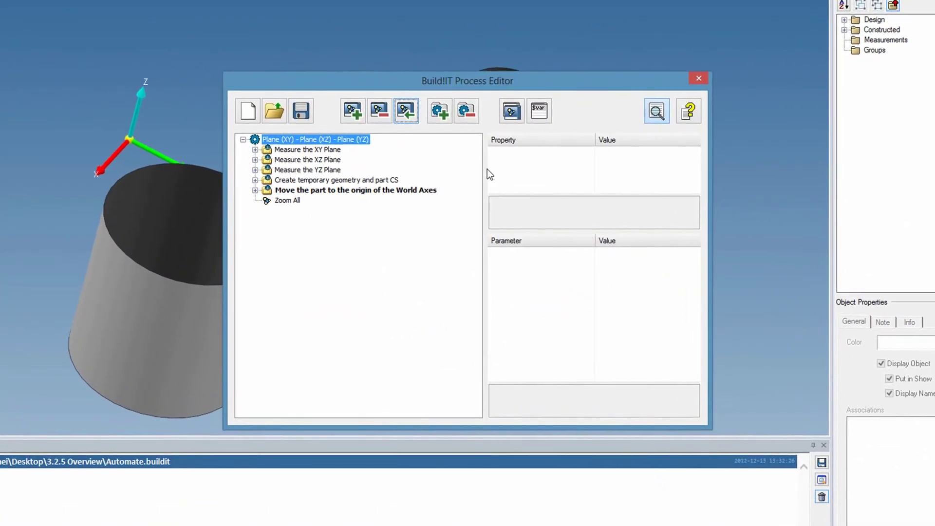
# - Insert the Connect to Device process and add a new Operation to the routine
pyautogui.click(404, 110)
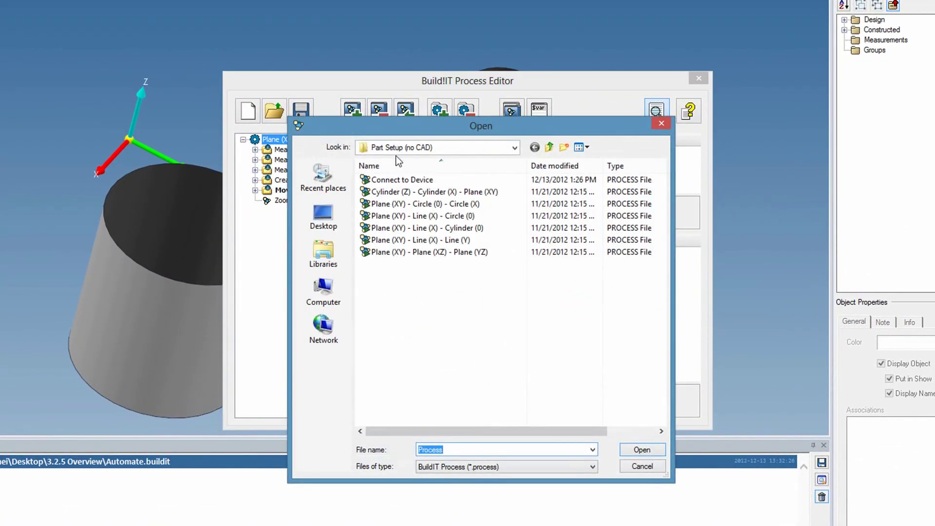
pyautogui.doubleClick(396, 181)
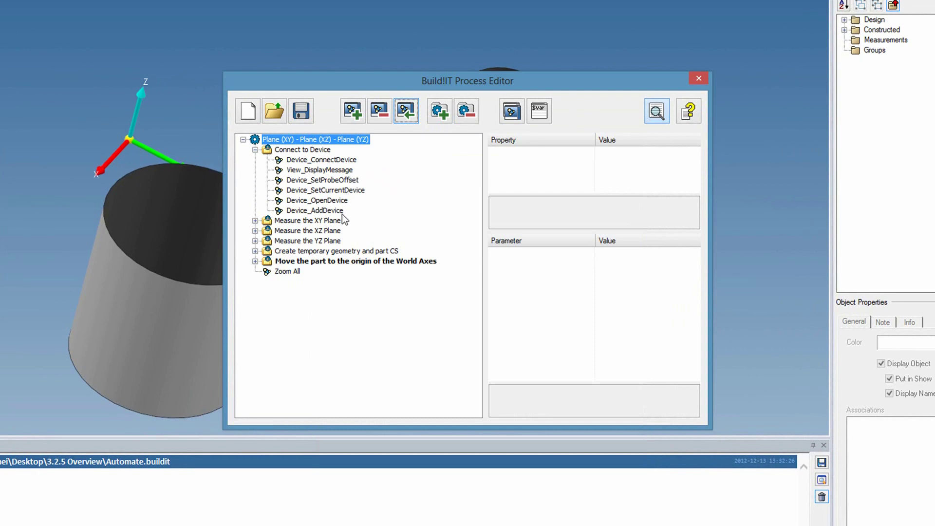
pyautogui.click(444, 104)
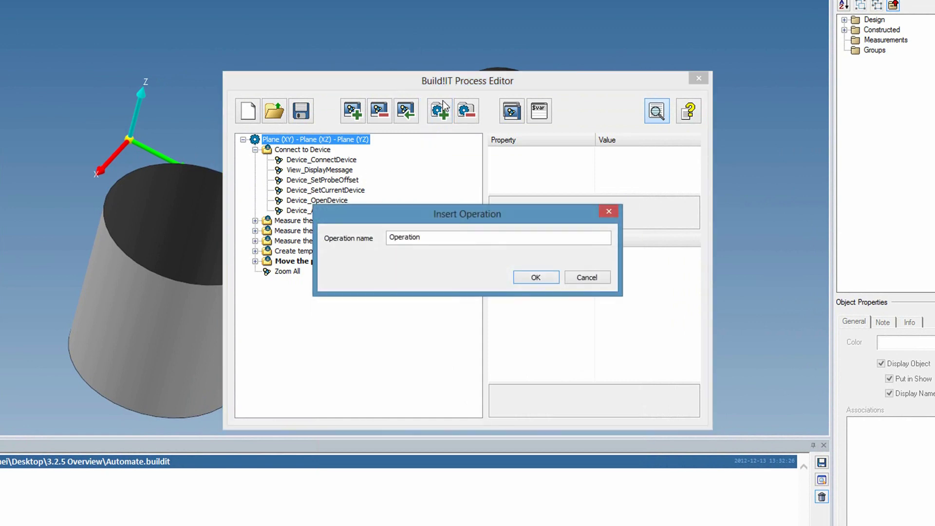
pyautogui.click(536, 278)
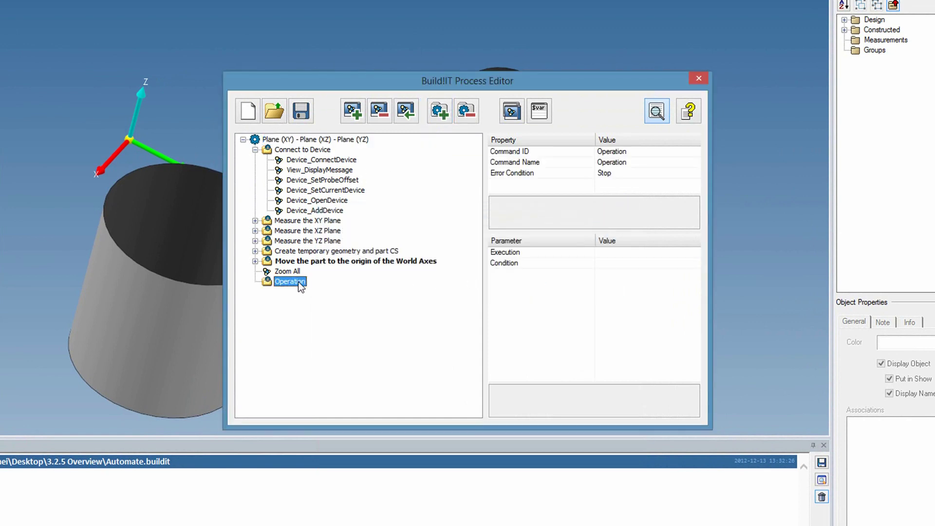
# - Set the new Operation's Execution to IfExists and close the Process Editor
pyautogui.click(612, 252)
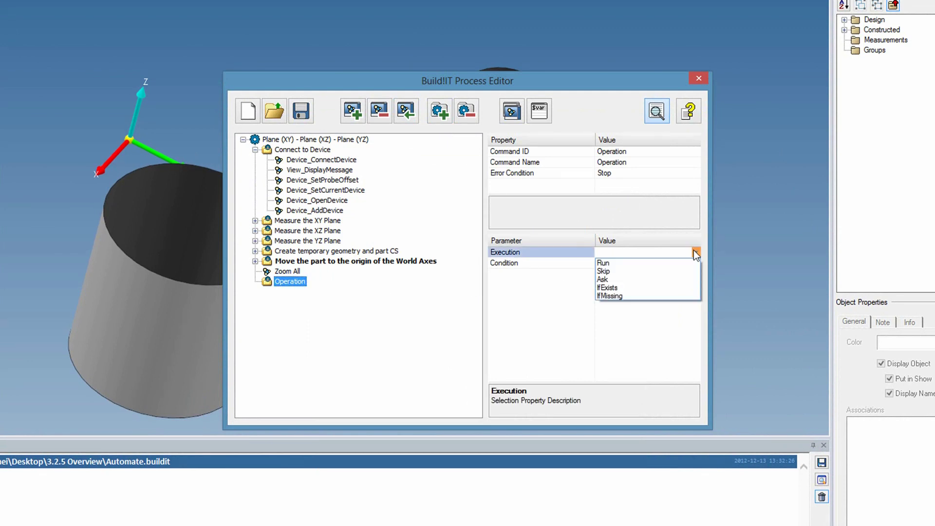
pyautogui.click(649, 287)
pyautogui.click(645, 263)
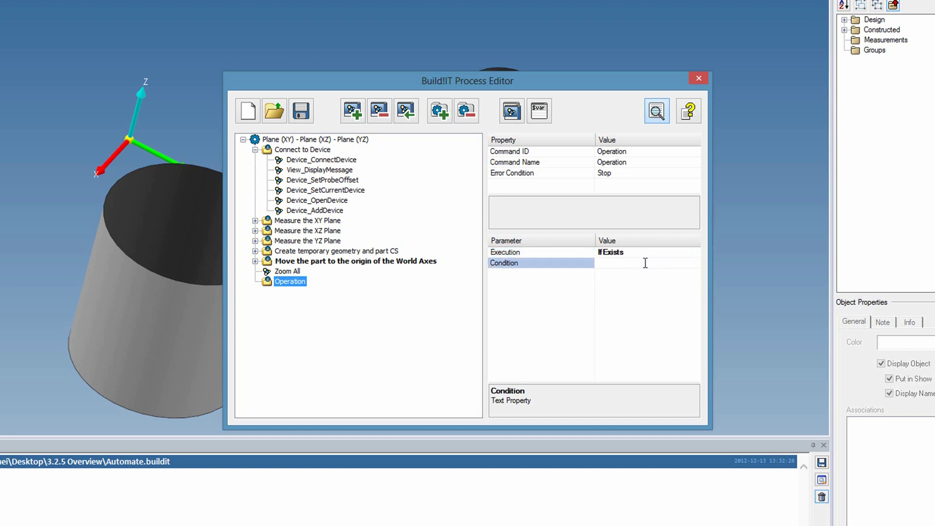
pyautogui.click(698, 78)
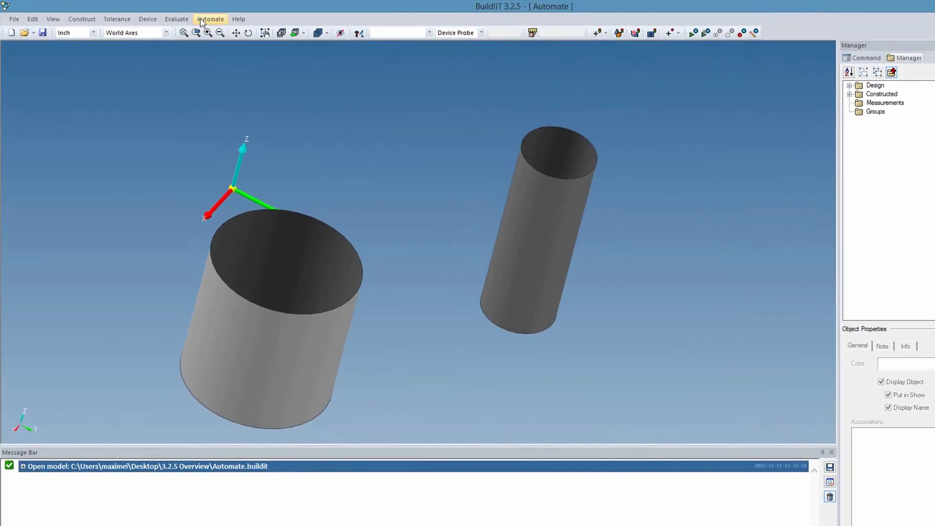
# - Run the Advanced Construction example Plane Tangent to 2 Cylinders on Cylinder1 and Cylinder2
pyautogui.click(179, 17)
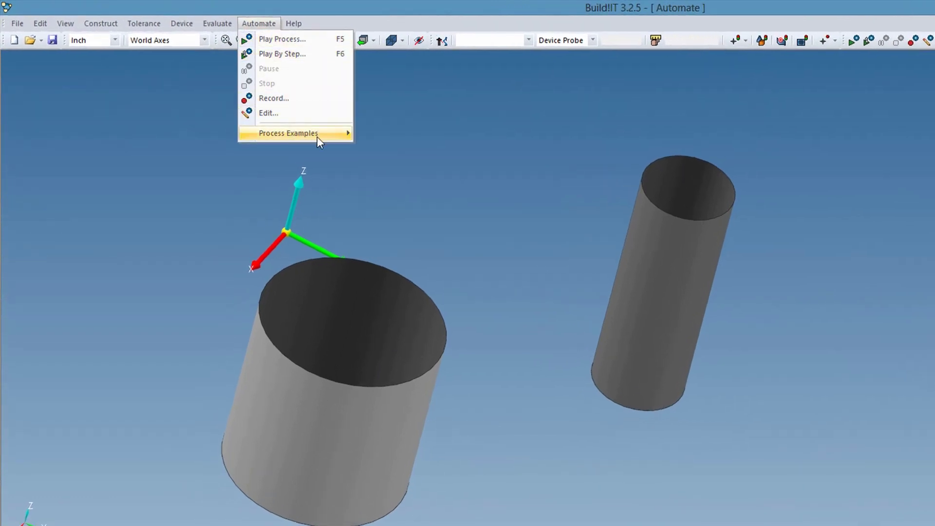
pyautogui.moveTo(331, 136)
pyautogui.moveTo(455, 155)
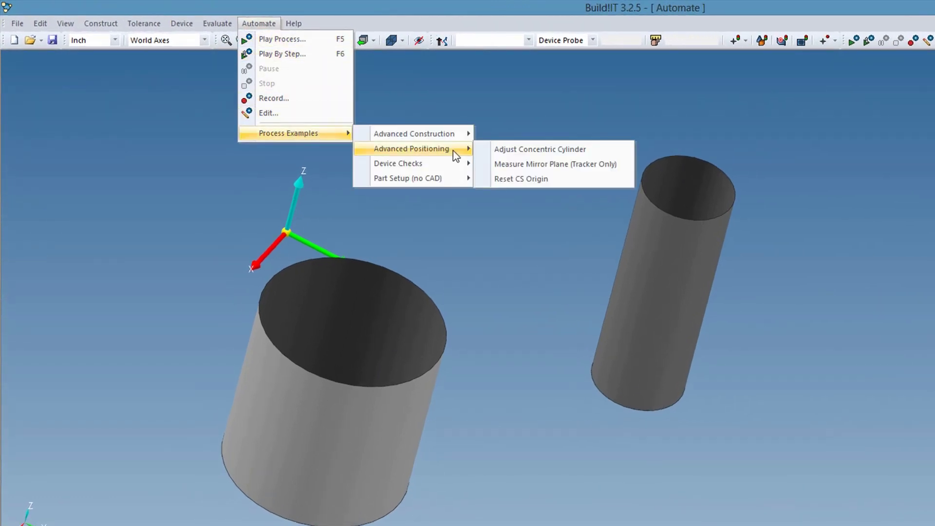
pyautogui.moveTo(462, 133)
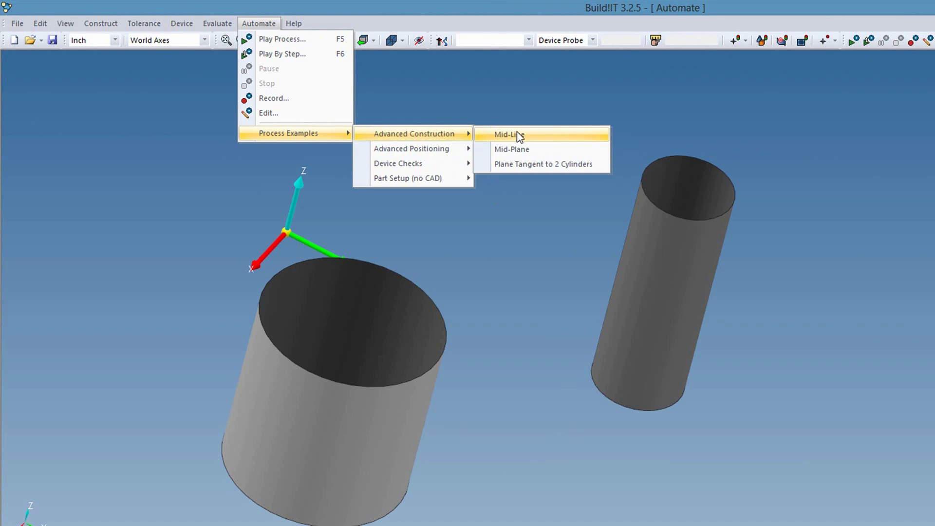
pyautogui.click(525, 164)
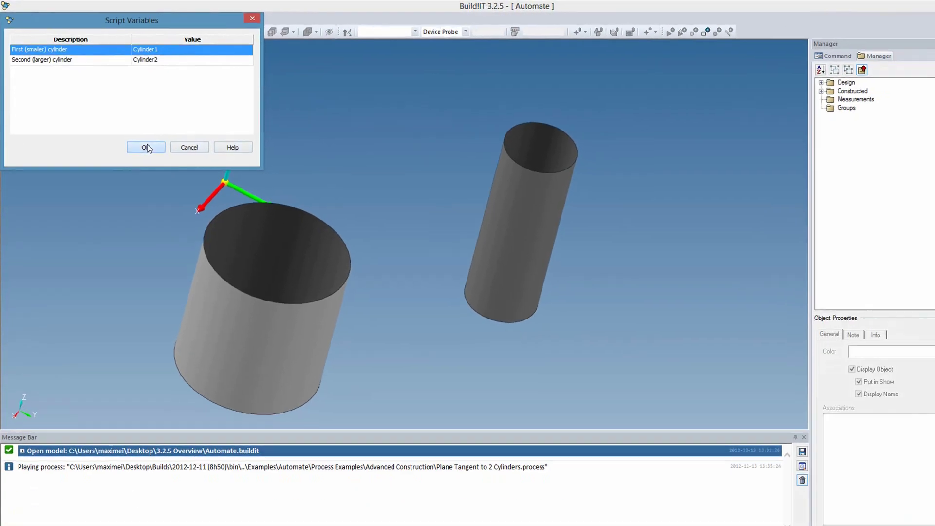
pyautogui.click(146, 147)
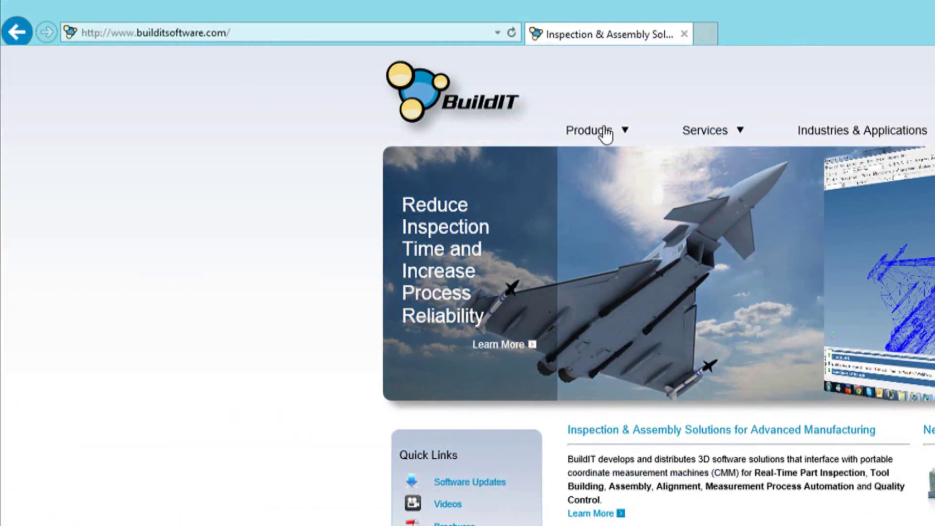
pyautogui.moveTo(623, 136)
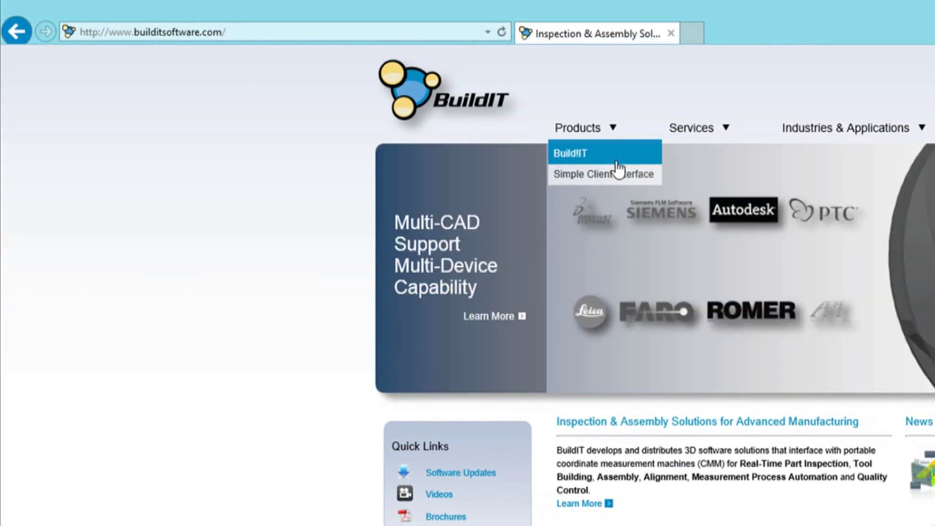